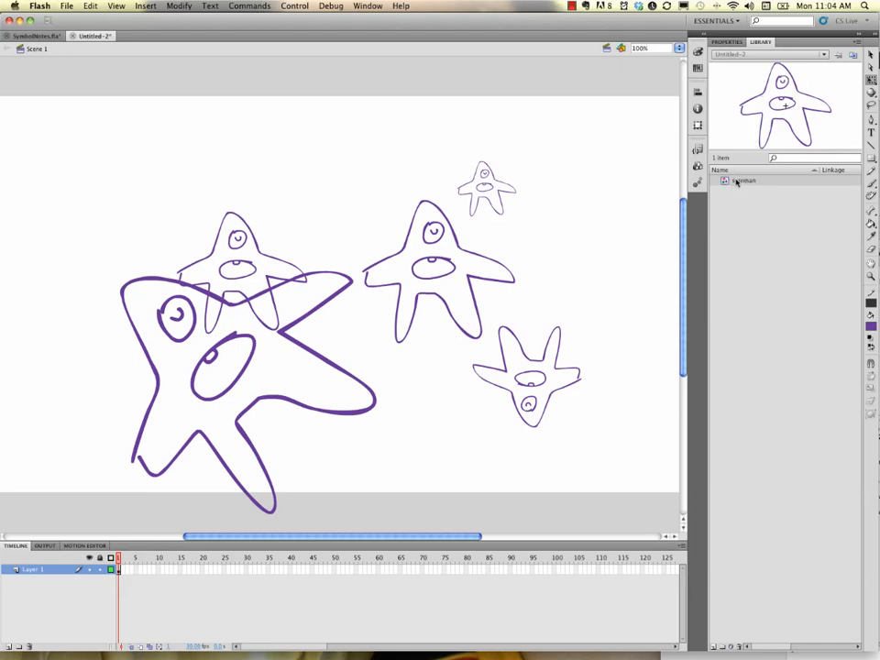
Confirm the library symbol name starman and open the symbol for editing.
double_click(746, 180)
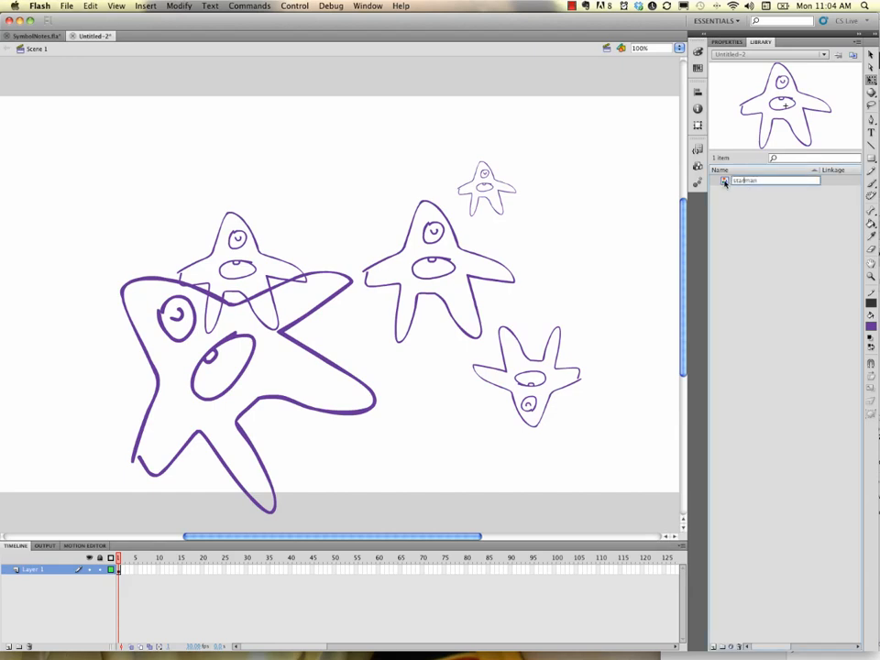
key(Return)
double_click(725, 181)
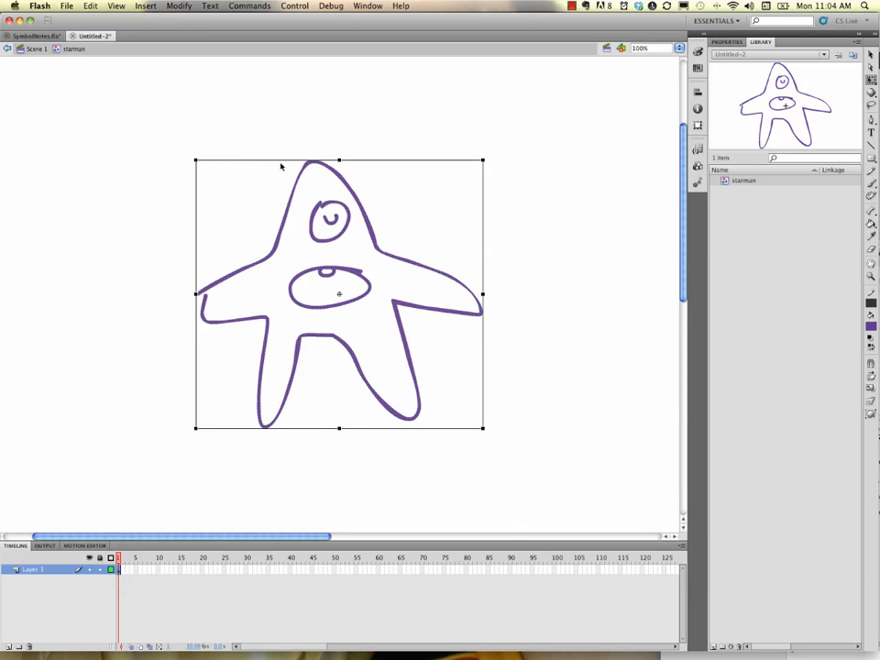
Make the outline segments at both shoulders and the left arm tip dotted.
click(490, 274)
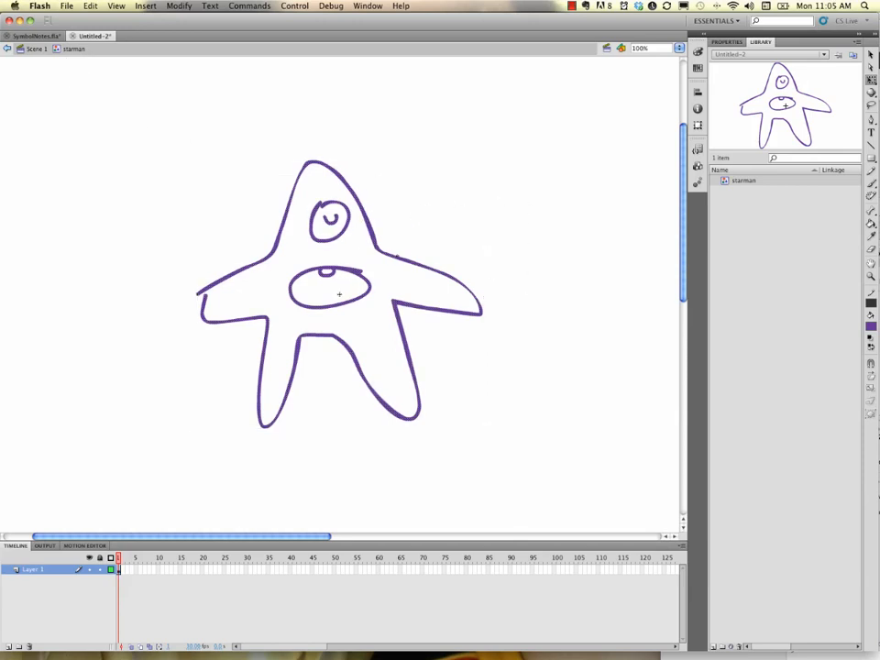
click(396, 261)
shift+click(261, 265)
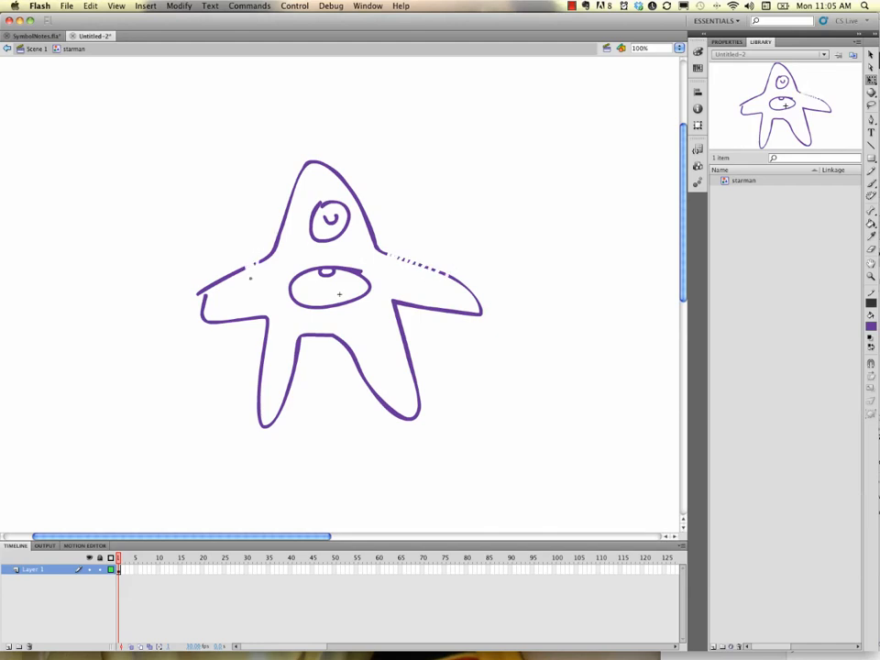
shift+click(202, 291)
Draw three horns on top of the starman's head with the Brush tool.
key(b)
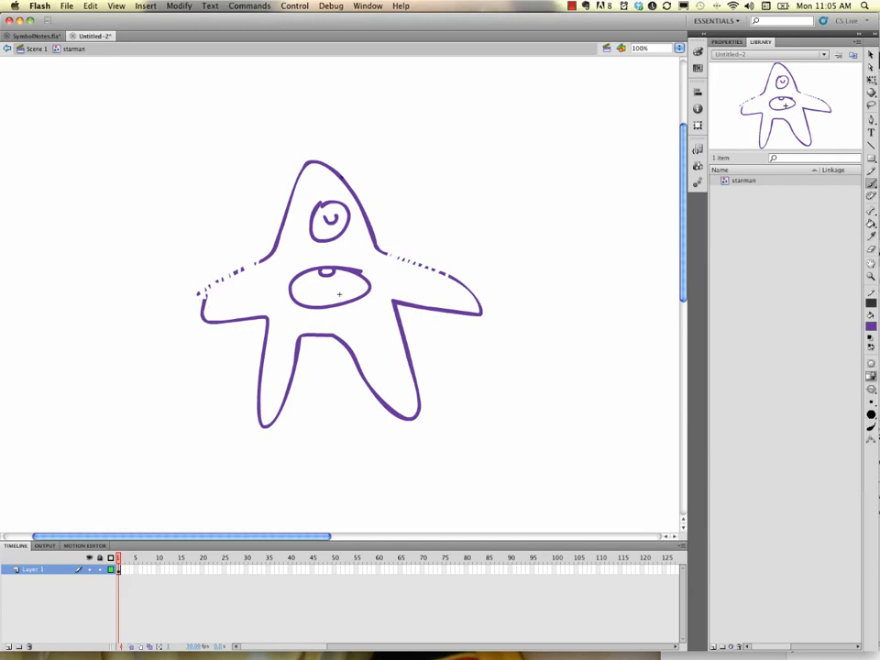
mouse_move(365, 175)
mouse_down()
mouse_move(362, 142)
mouse_move(348, 188)
mouse_up()
drag(291, 179, 282, 203)
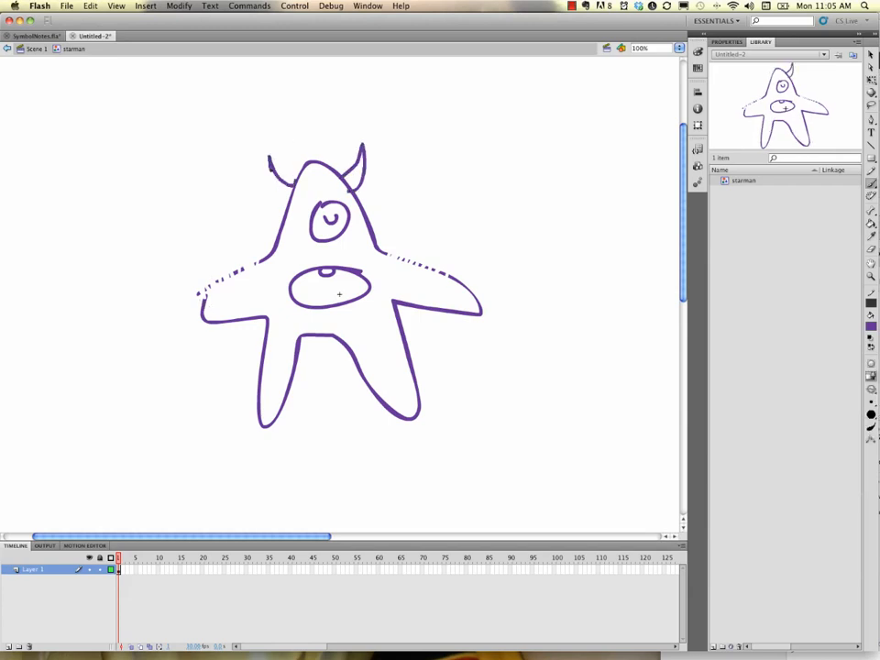
mouse_move(310, 156)
mouse_down()
mouse_move(305, 118)
mouse_move(326, 160)
mouse_up()
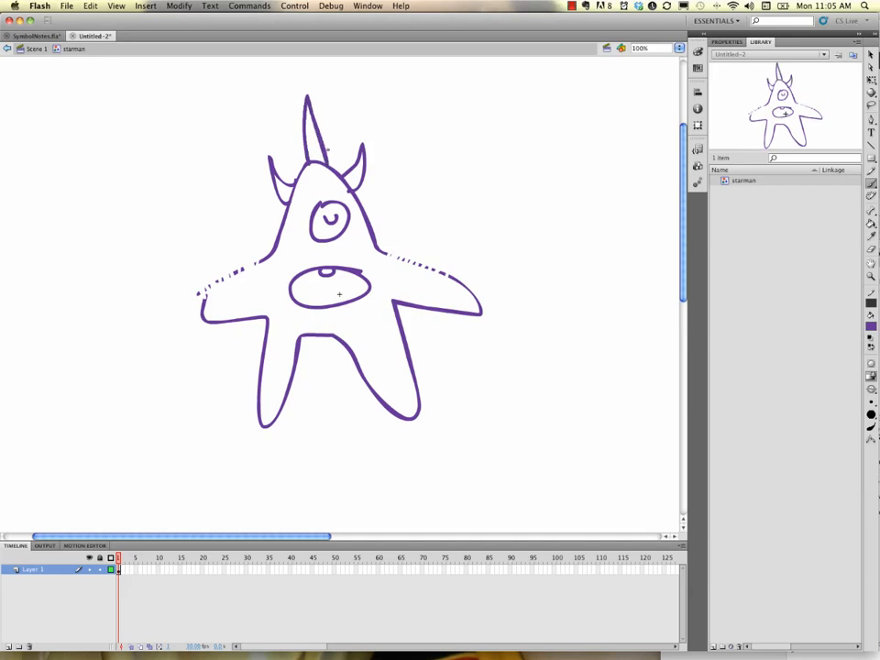
Brush bands across both legs and add a foot shape at each leg's end.
drag(362, 372, 412, 364)
drag(256, 374, 292, 374)
drag(257, 417, 263, 426)
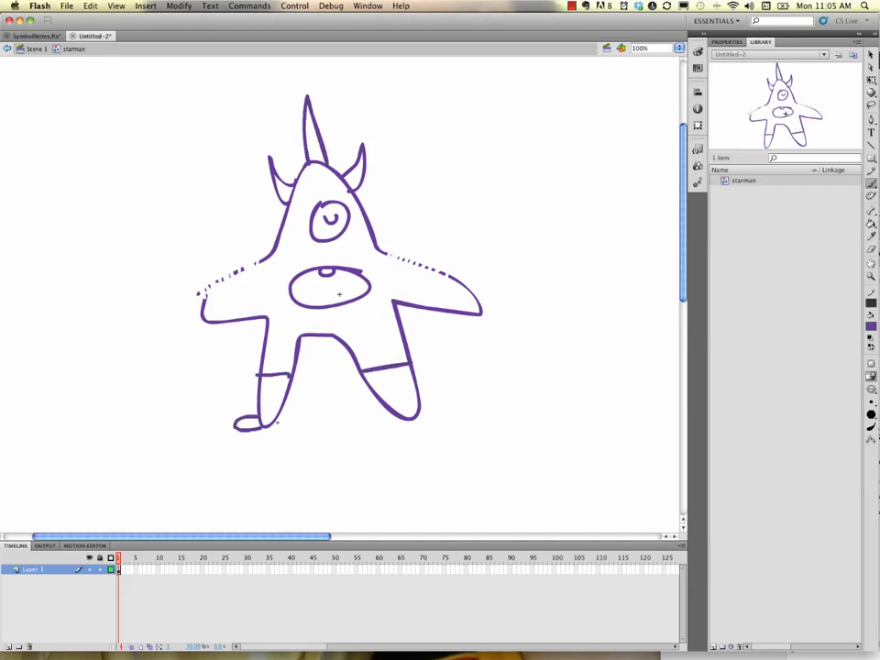
mouse_move(419, 404)
mouse_down()
mouse_move(422, 422)
mouse_move(404, 419)
mouse_up()
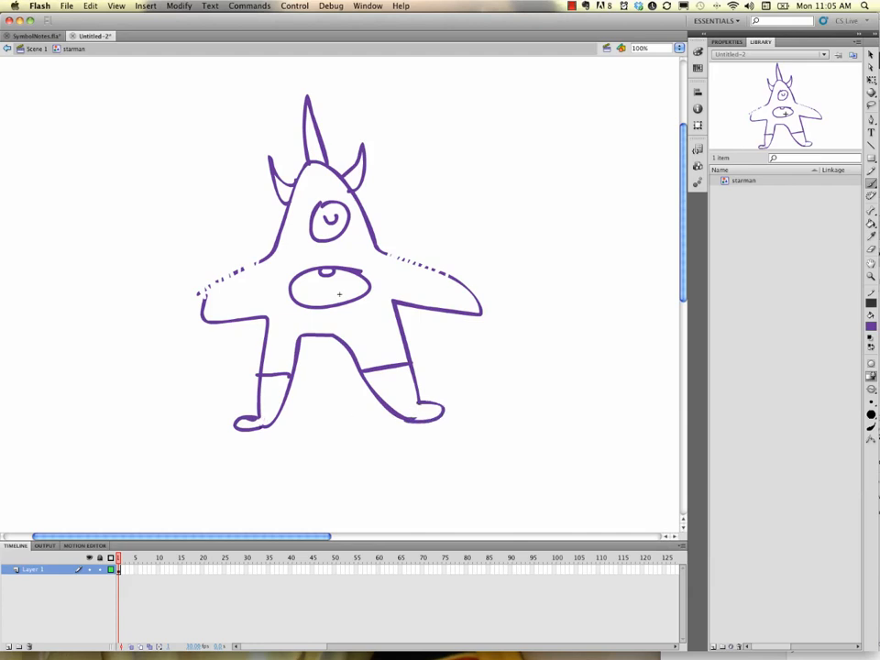
Add a new layer and move it below Layer 1.
click(8, 646)
drag(32, 570, 49, 586)
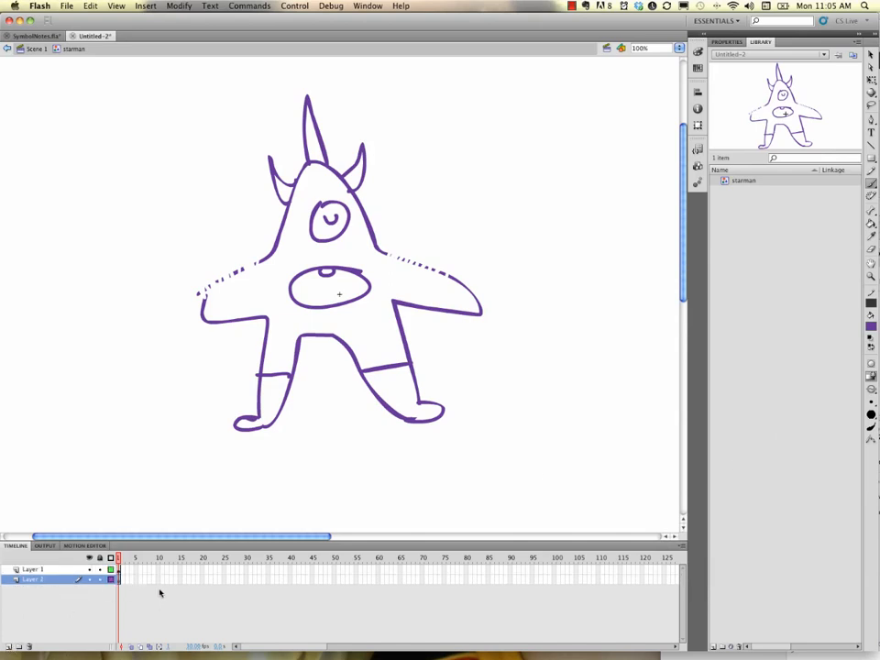
Paint both socks lime green on the new layer with the brush.
click(871, 327)
click(754, 397)
mouse_move(260, 379)
mouse_down()
mouse_move(271, 415)
mouse_move(280, 401)
mouse_move(243, 424)
mouse_move(269, 410)
mouse_up()
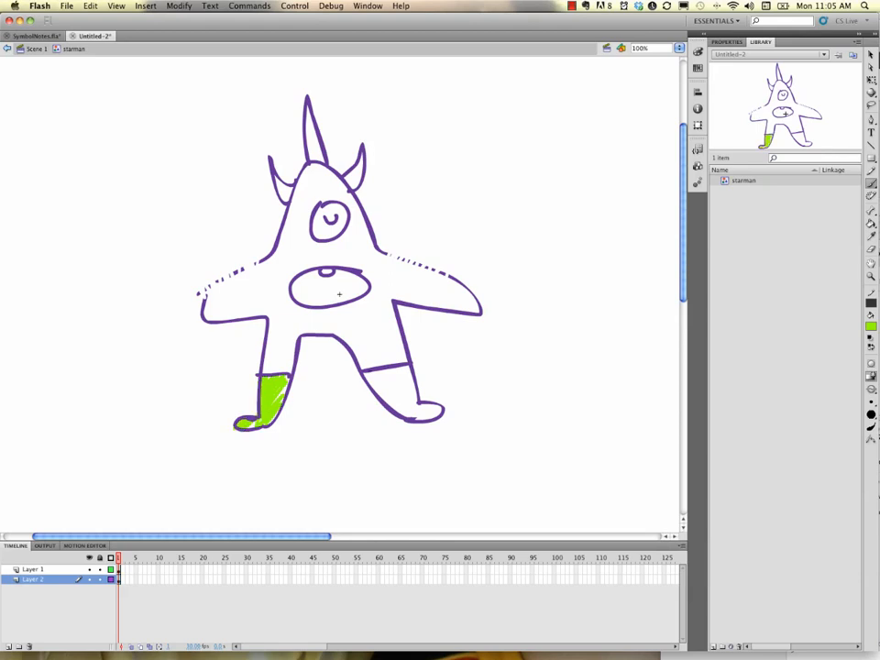
mouse_move(367, 376)
mouse_down()
mouse_move(404, 367)
mouse_move(382, 395)
mouse_move(403, 384)
mouse_move(397, 400)
mouse_move(412, 407)
mouse_move(405, 412)
mouse_move(442, 409)
mouse_up()
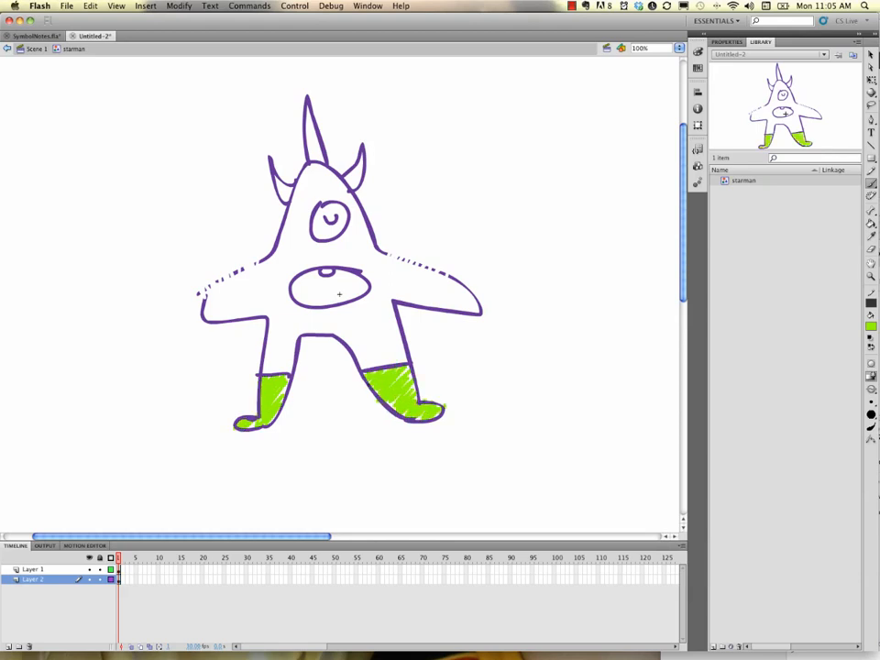
mouse_move(367, 374)
mouse_down()
mouse_move(406, 372)
mouse_move(368, 398)
mouse_move(397, 409)
mouse_up()
Paint the head's eye with a yellow-green brush colour.
click(872, 326)
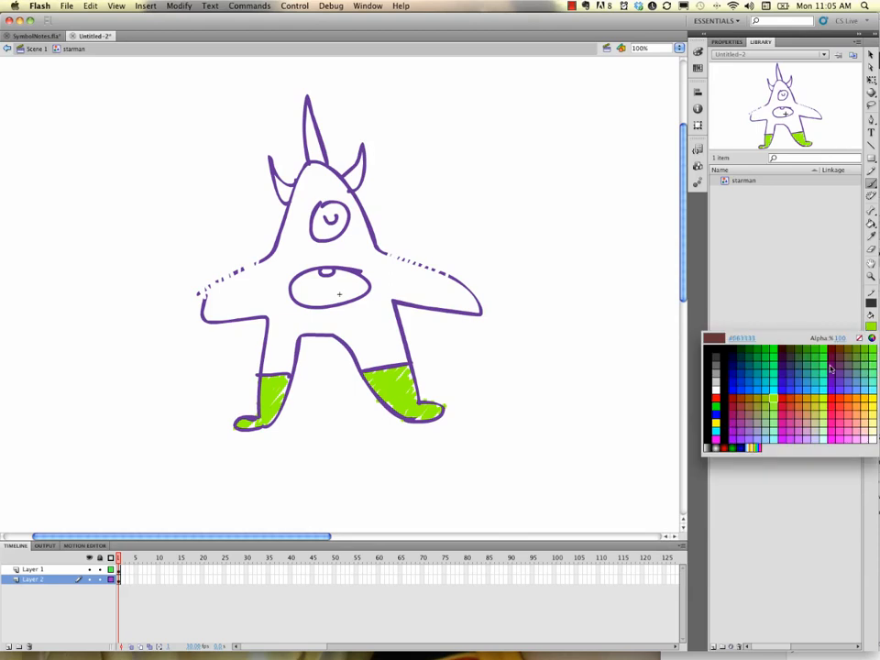
click(826, 400)
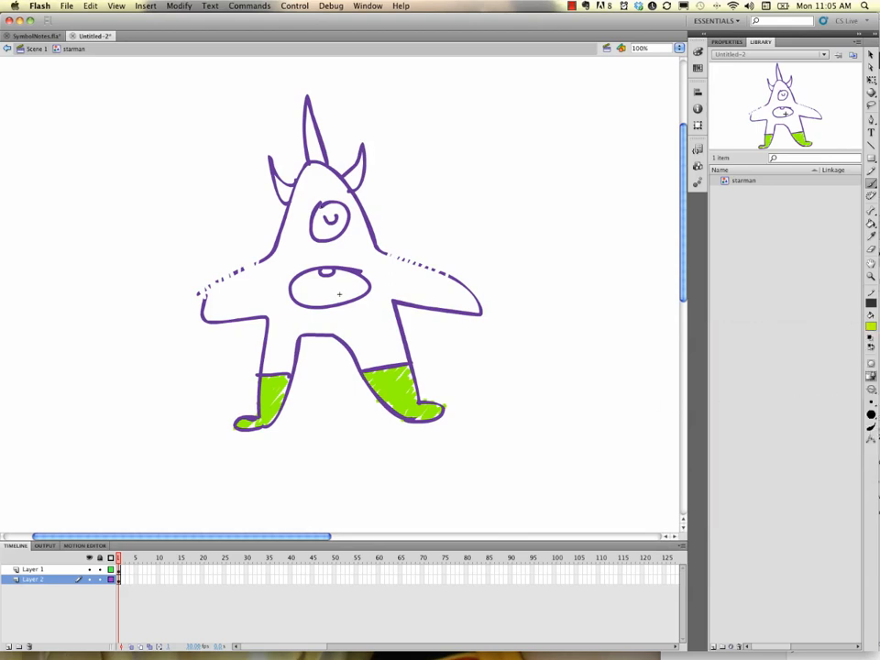
mouse_move(323, 227)
mouse_down()
mouse_move(337, 207)
mouse_move(330, 222)
mouse_move(321, 213)
mouse_move(341, 220)
mouse_up()
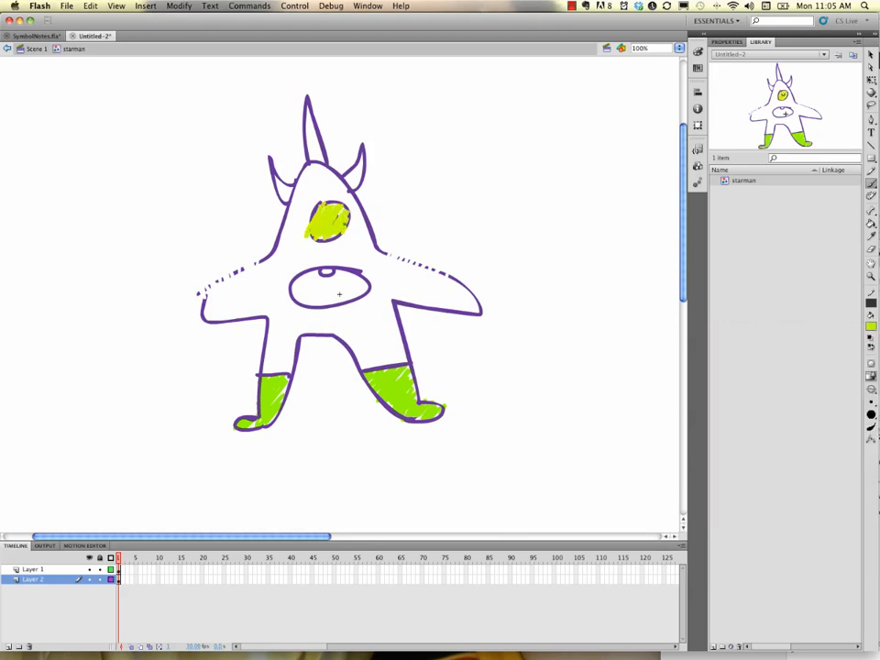
Recolour the eye fill bright yellow and return to Scene 1.
click(870, 55)
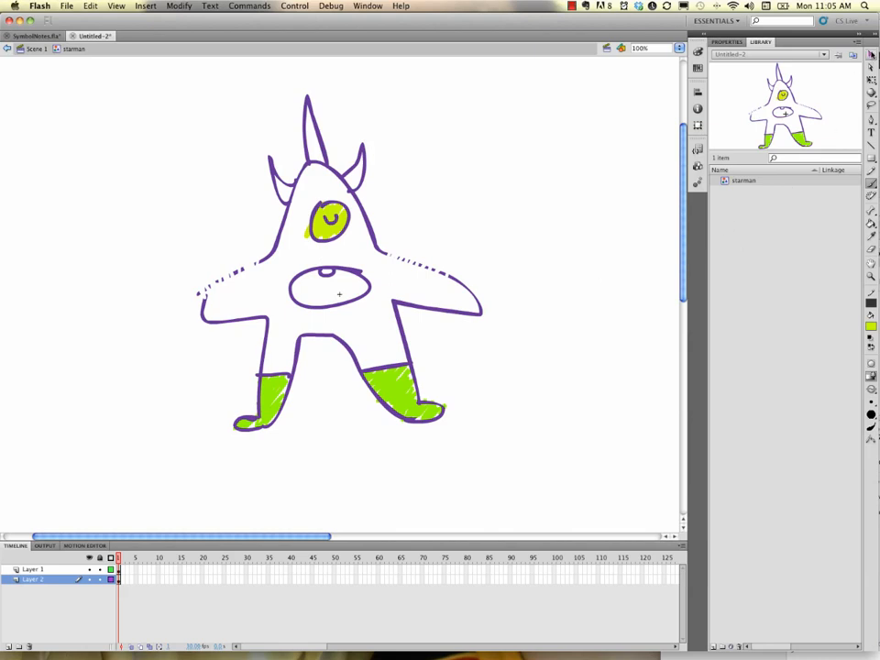
click(325, 237)
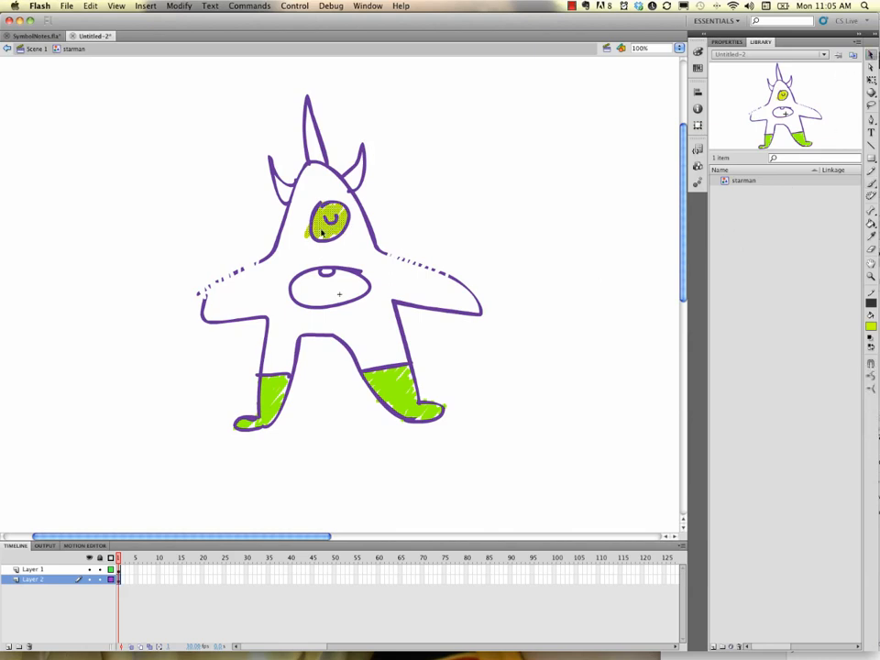
click(871, 325)
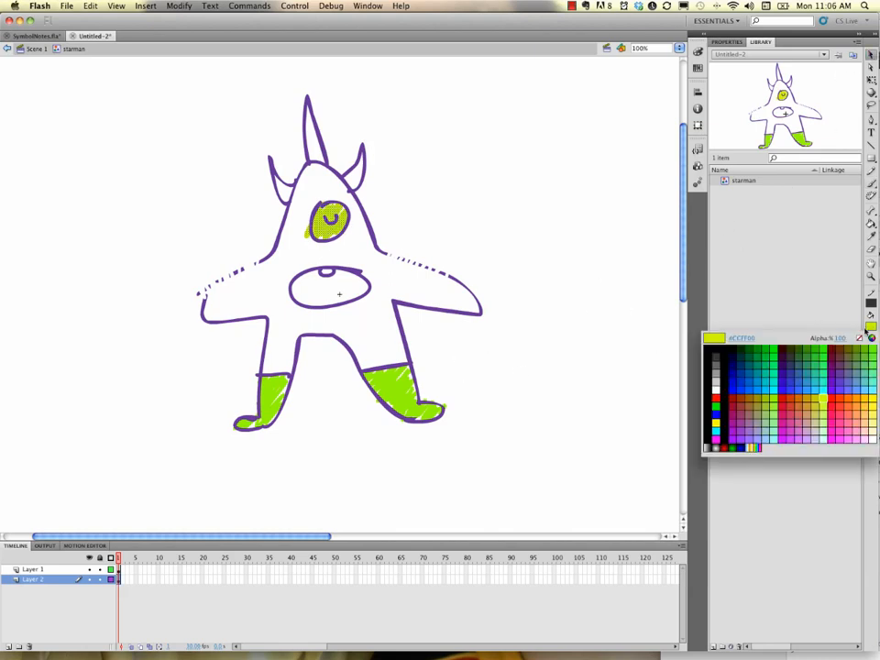
click(823, 397)
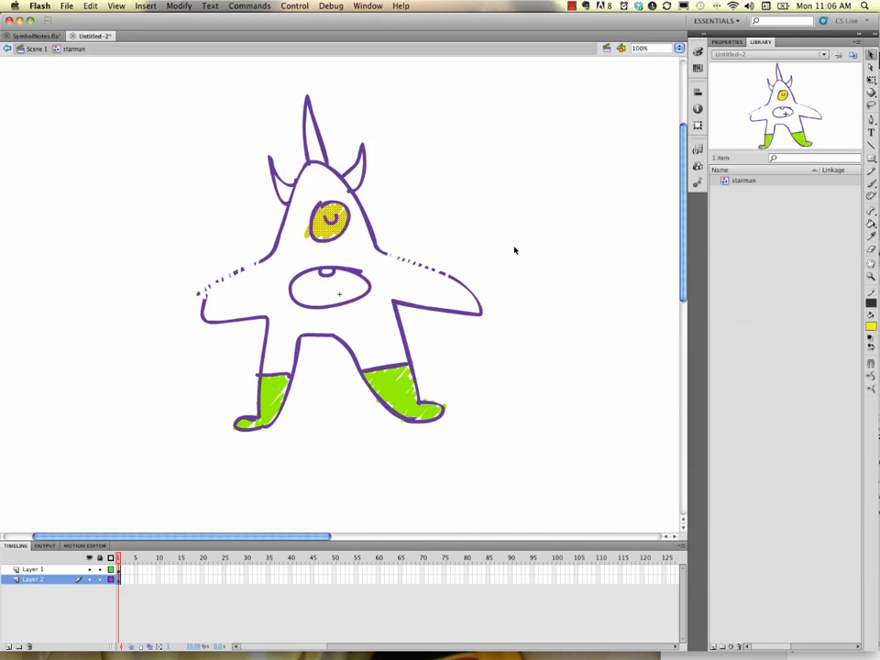
click(551, 267)
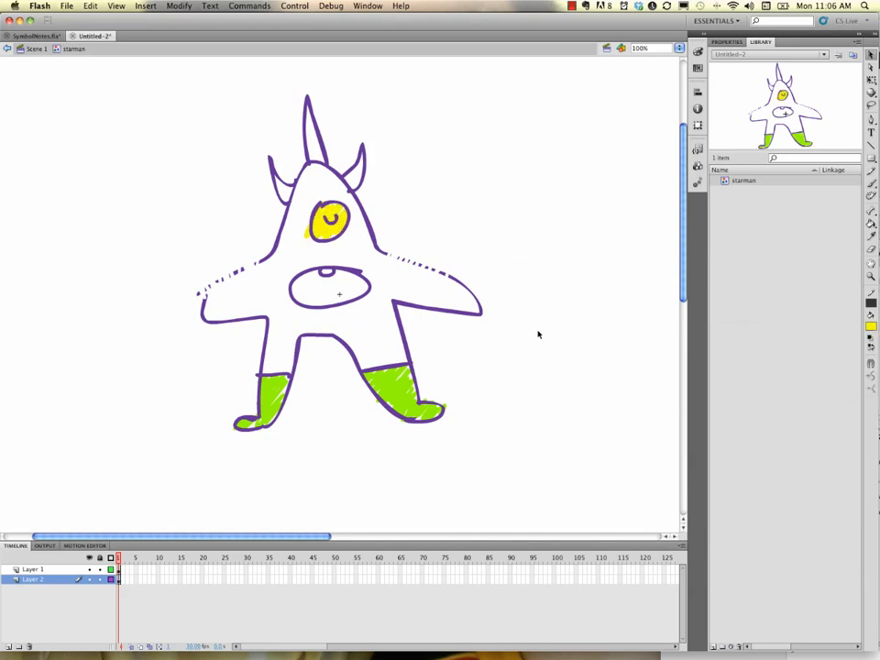
click(34, 48)
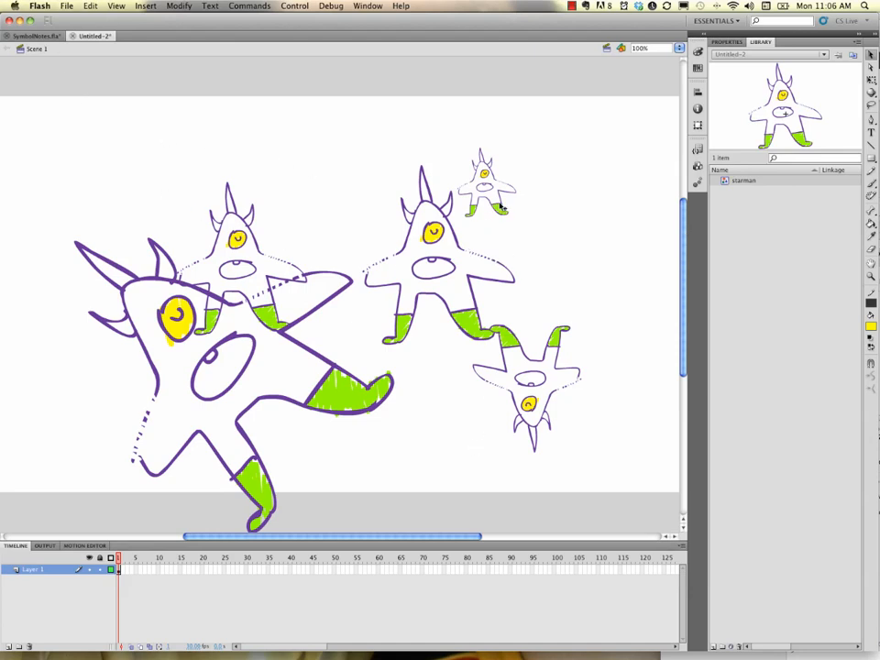
Reposition four of the starman instances across the stage.
drag(486, 216, 537, 212)
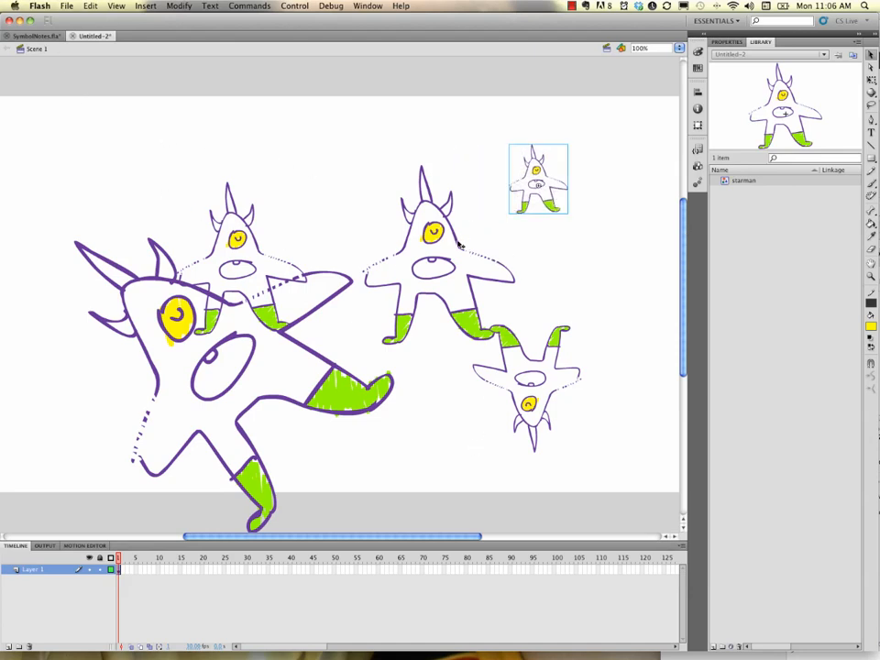
drag(459, 243, 447, 204)
drag(571, 348, 626, 348)
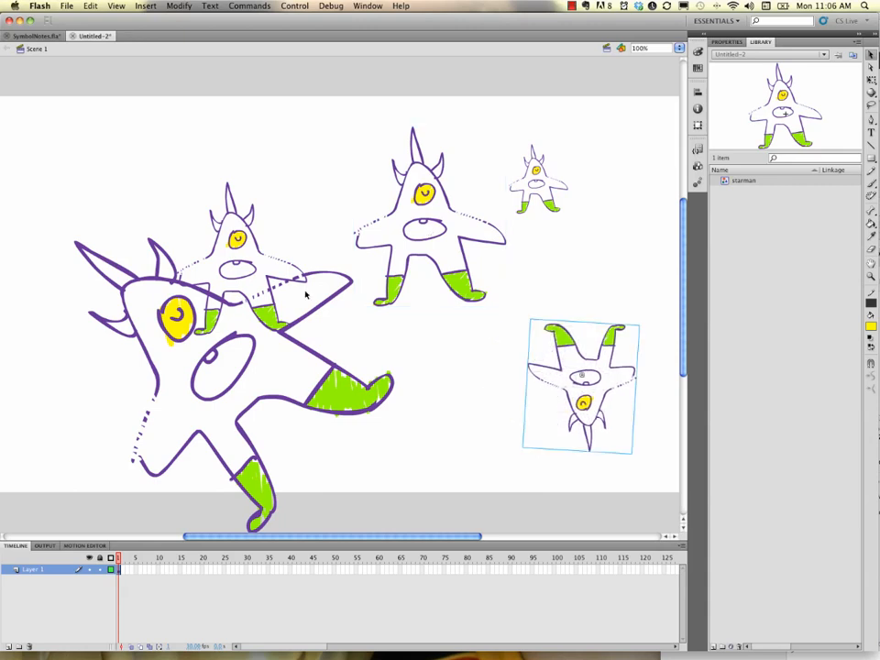
drag(269, 249, 269, 188)
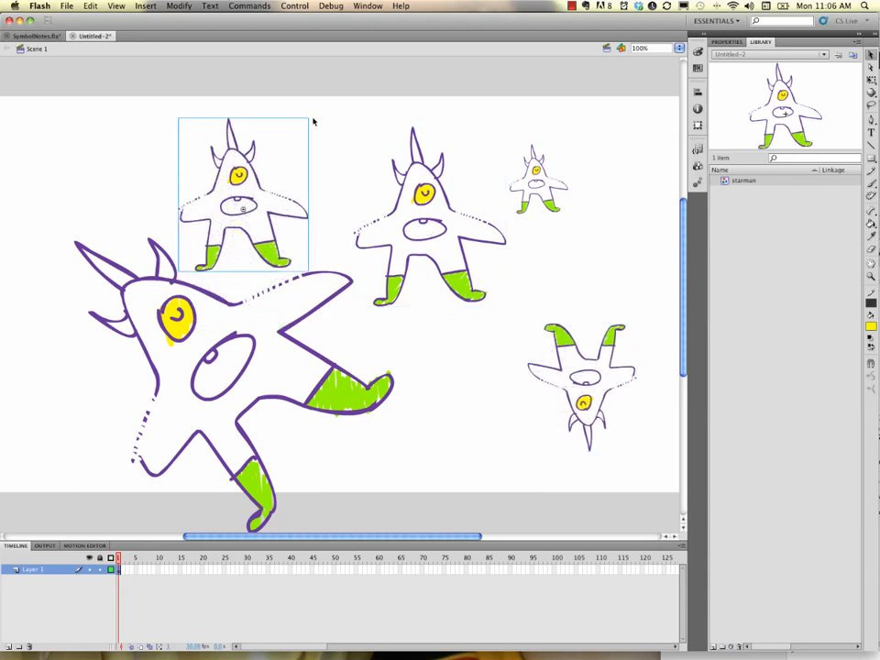
Rotate the upper-left starman instance clockwise with Free Transform.
key(q)
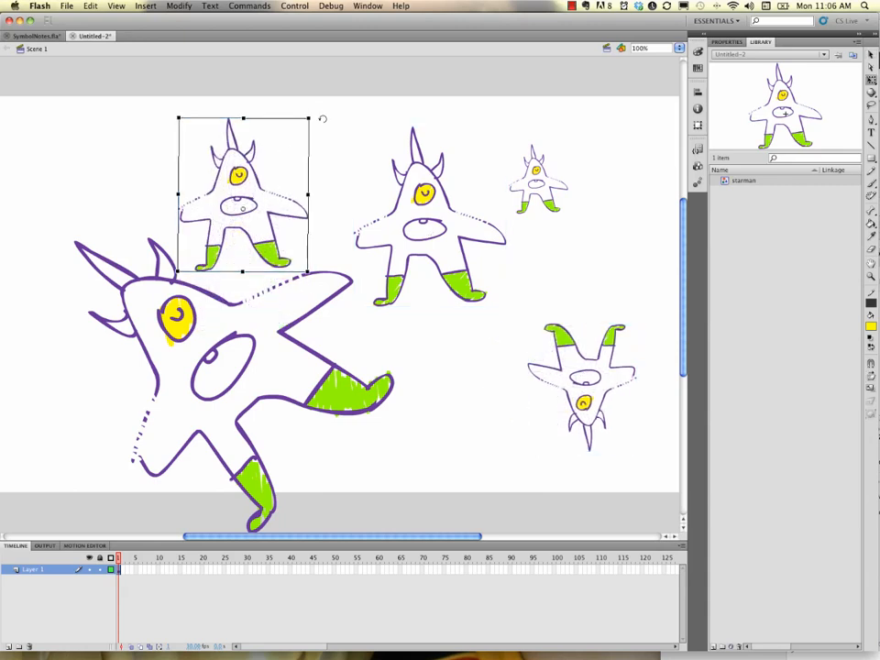
drag(320, 118, 353, 181)
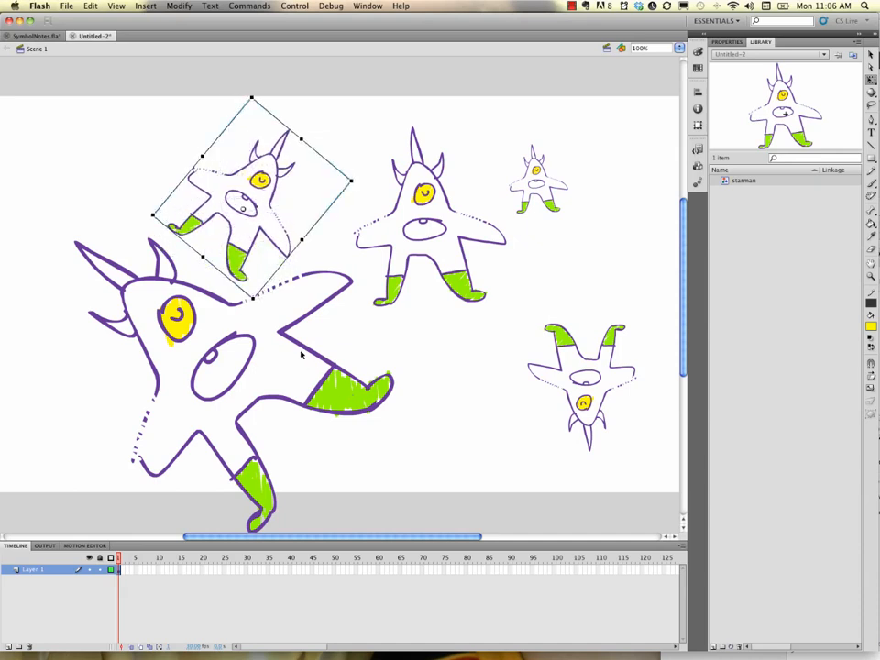
Scale down the large lower-left starman instance with Free Transform.
click(324, 376)
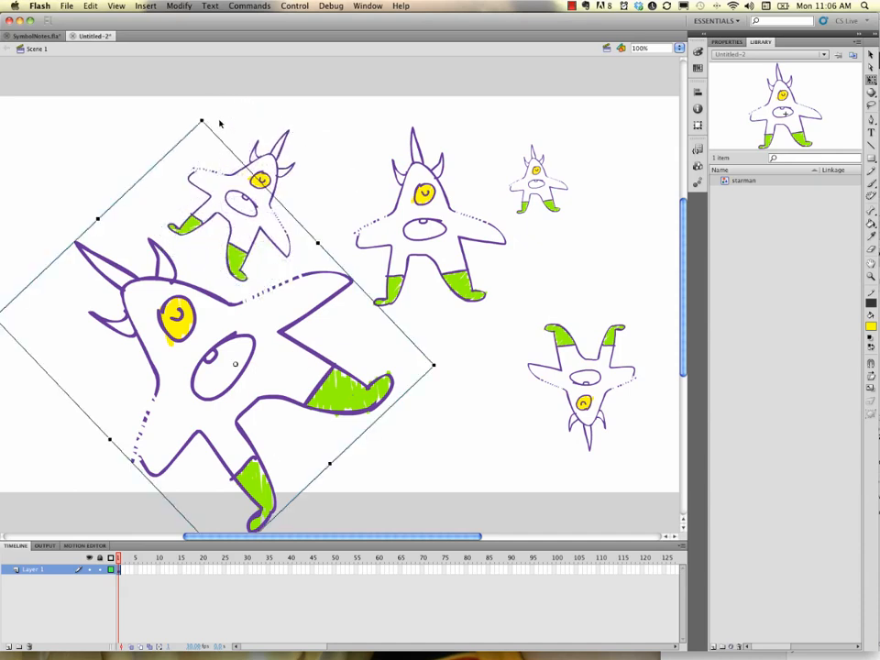
drag(201, 118, 212, 204)
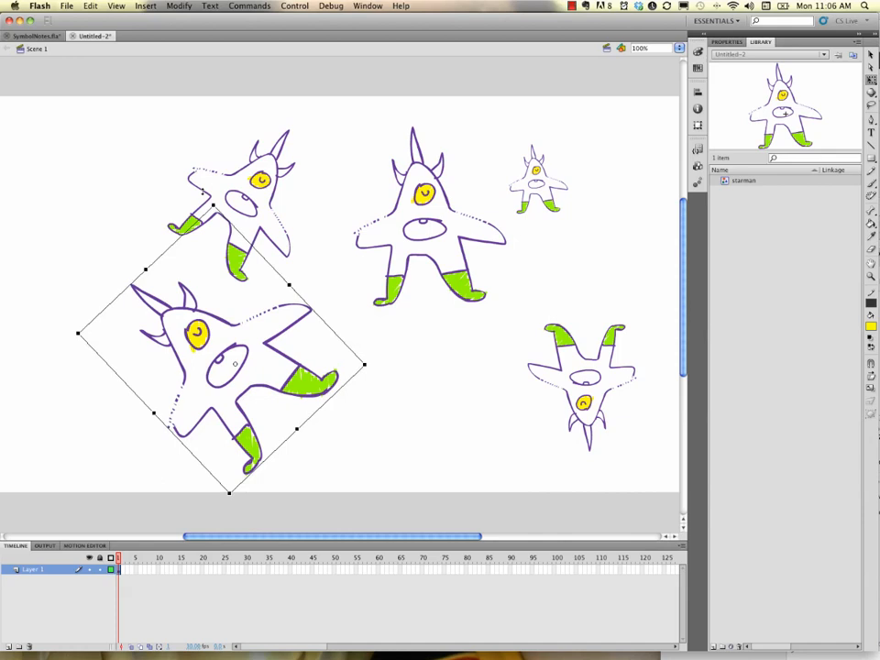
click(403, 371)
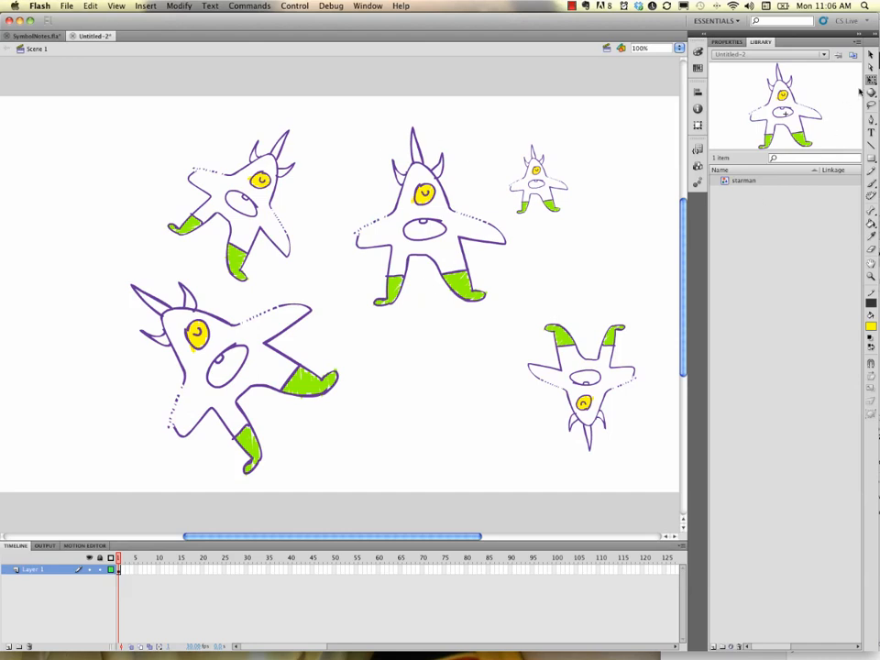
Edit the middle instance in place and recolour the symbol's outline red.
click(872, 54)
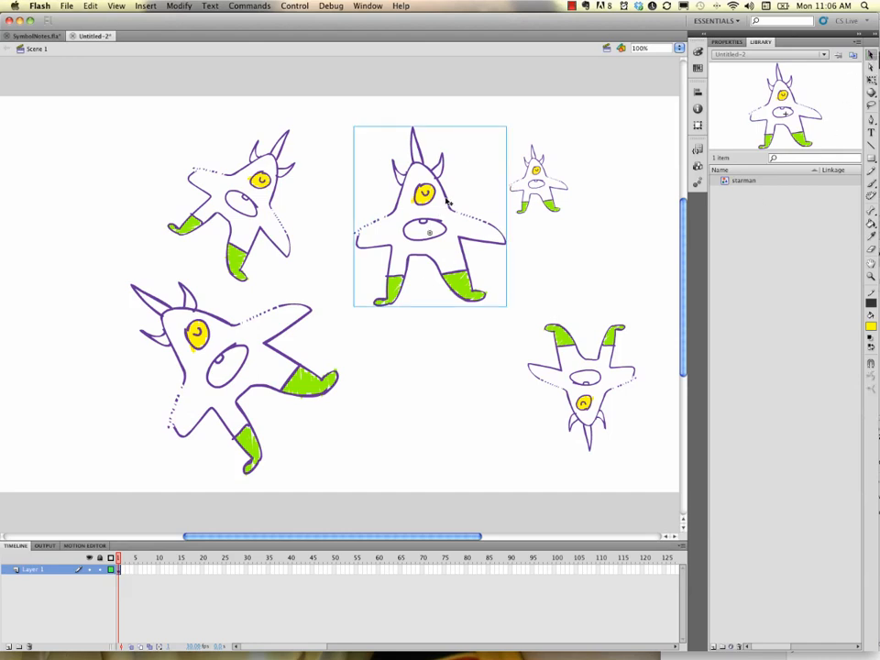
double_click(448, 202)
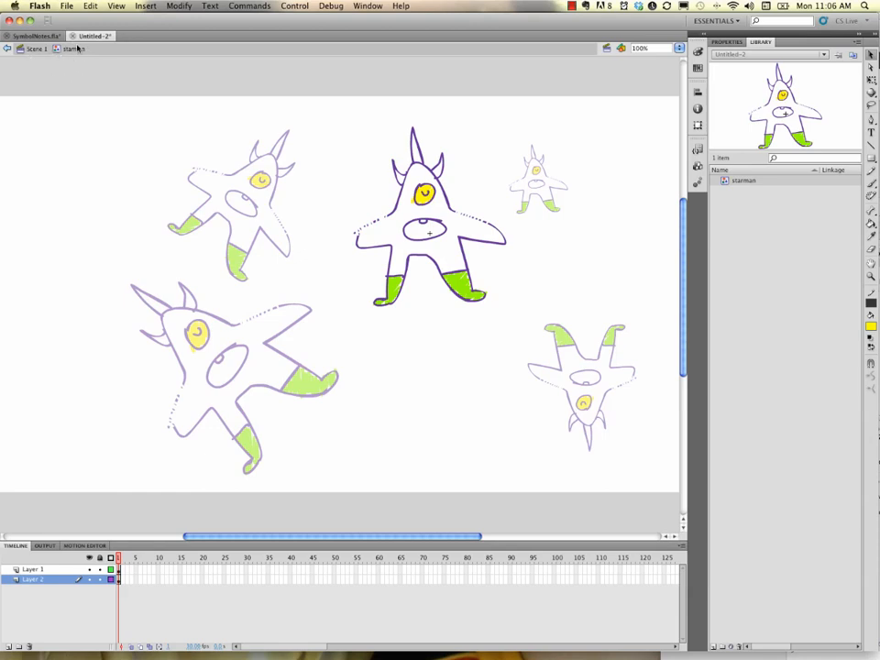
click(453, 211)
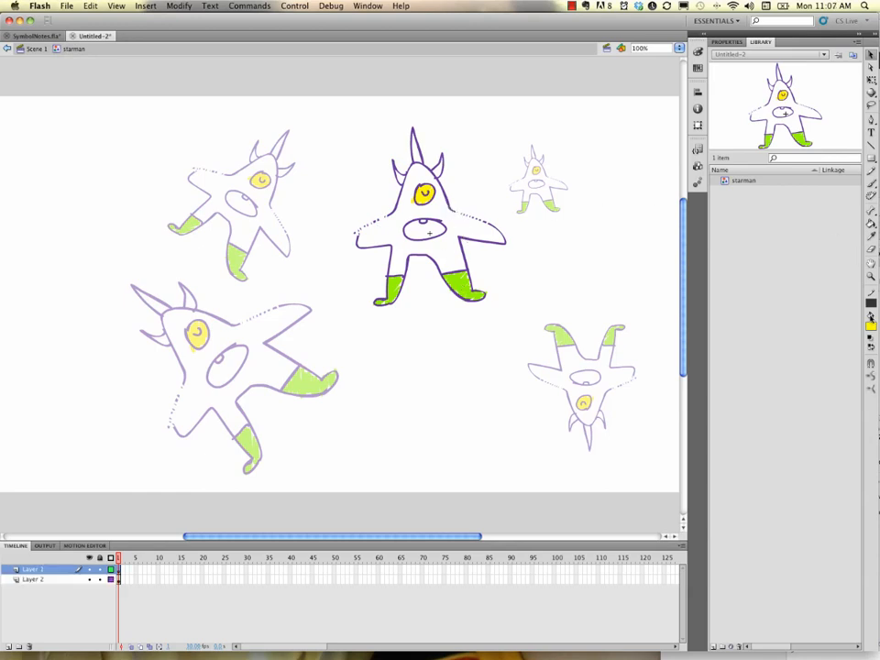
click(871, 326)
click(786, 394)
click(871, 326)
click(783, 397)
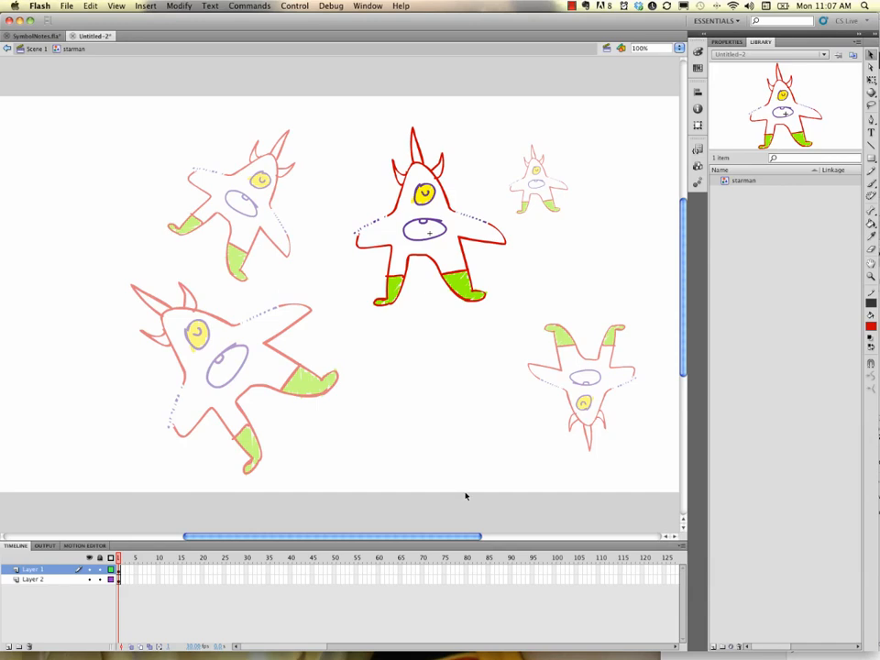
Undo the outline colour changes and return to Scene 1.
key(super+z)
key(super+z)
key(super+z)
key(super+z)
key(super+z)
key(super+z)
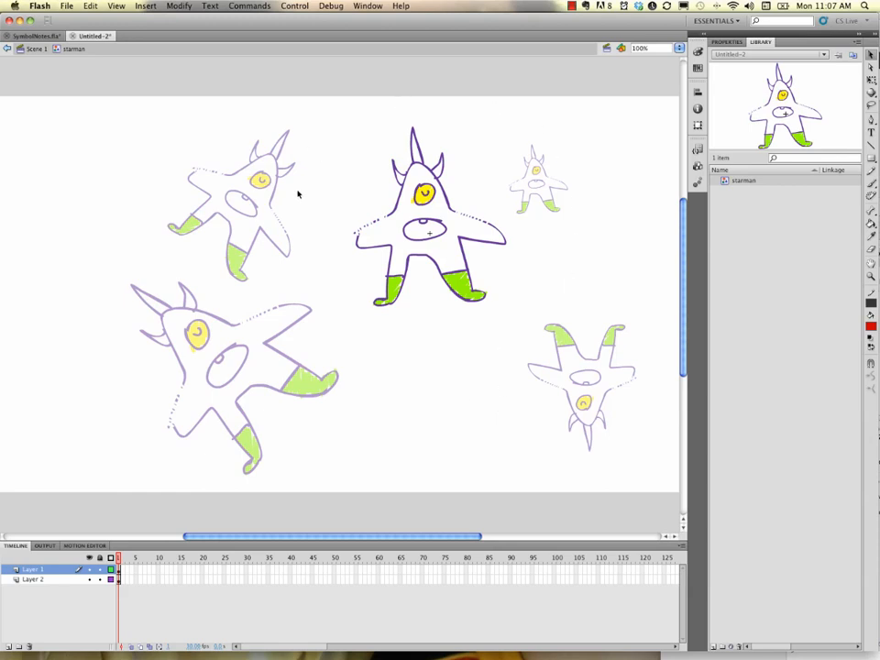
double_click(432, 368)
click(438, 368)
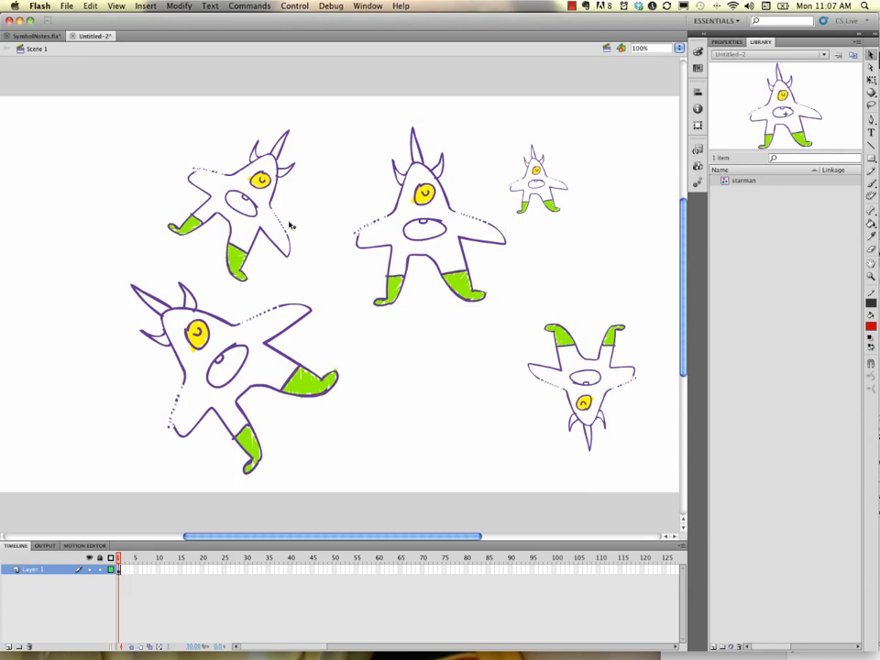